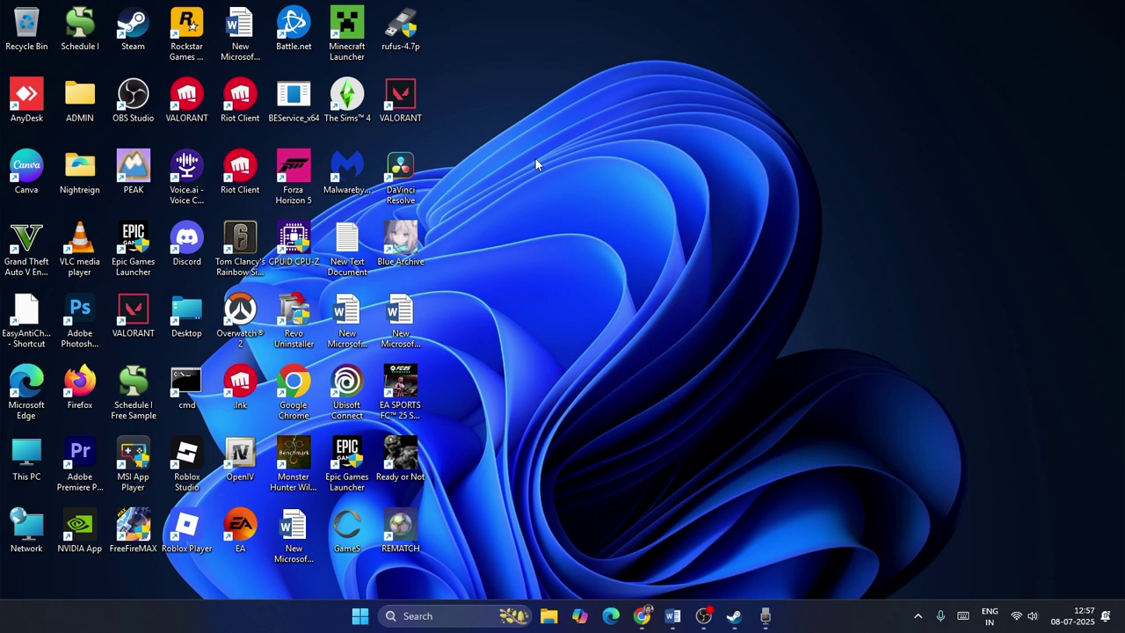
Open Windows Security and bring up its protection history
{"action": "left_click", "coordinate": [408, 616]}
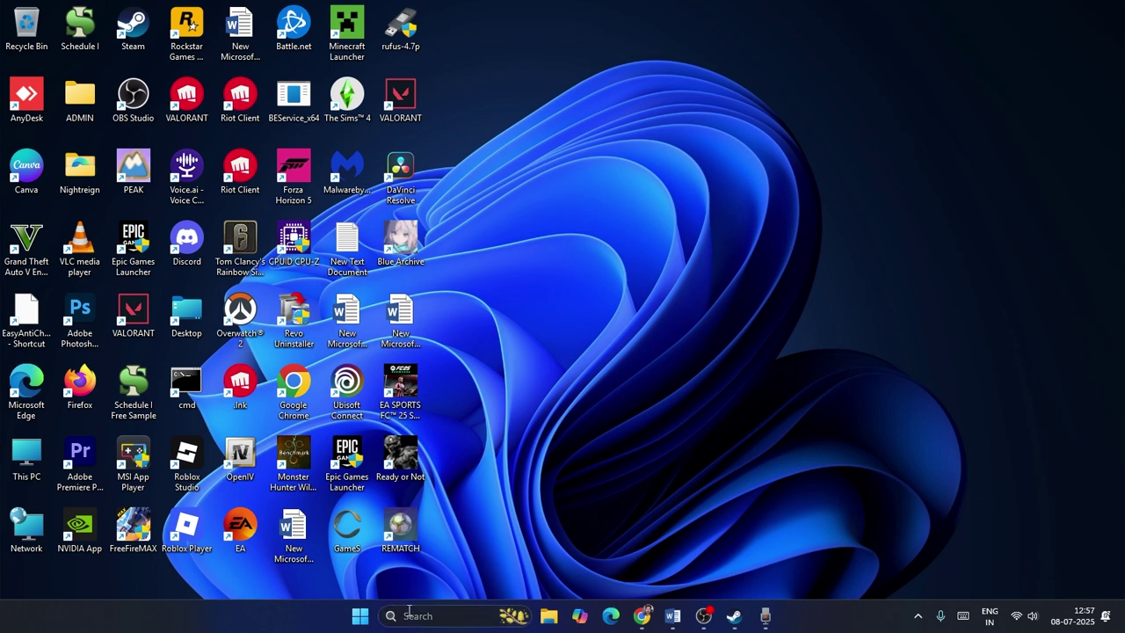
{"action": "type", "text": "vindows Security"}
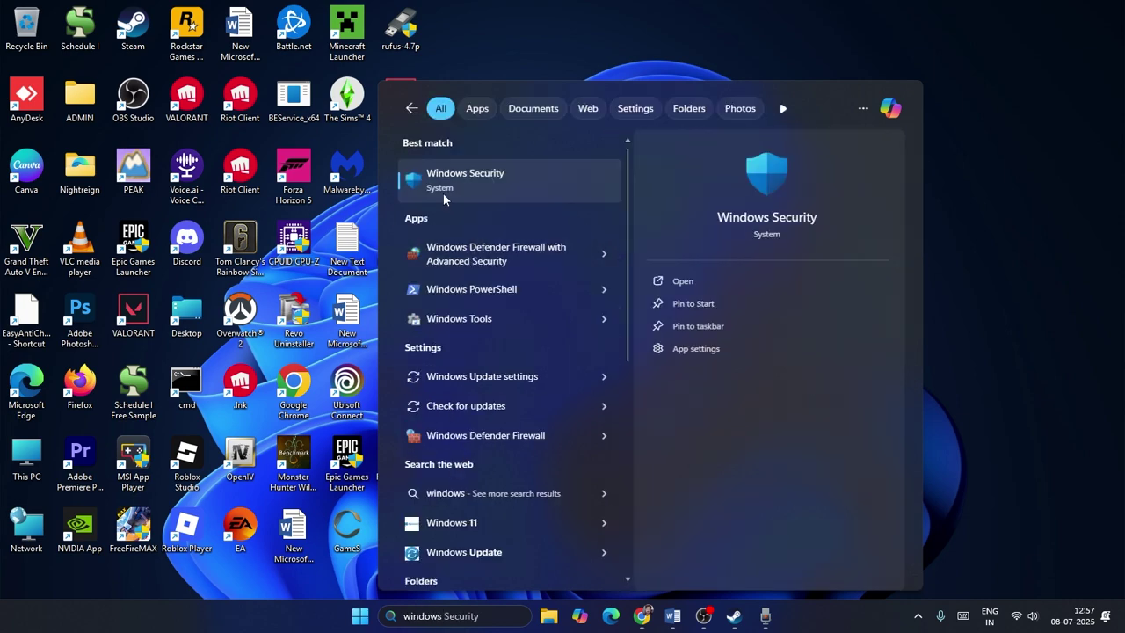
{"action": "left_click", "coordinate": [443, 192]}
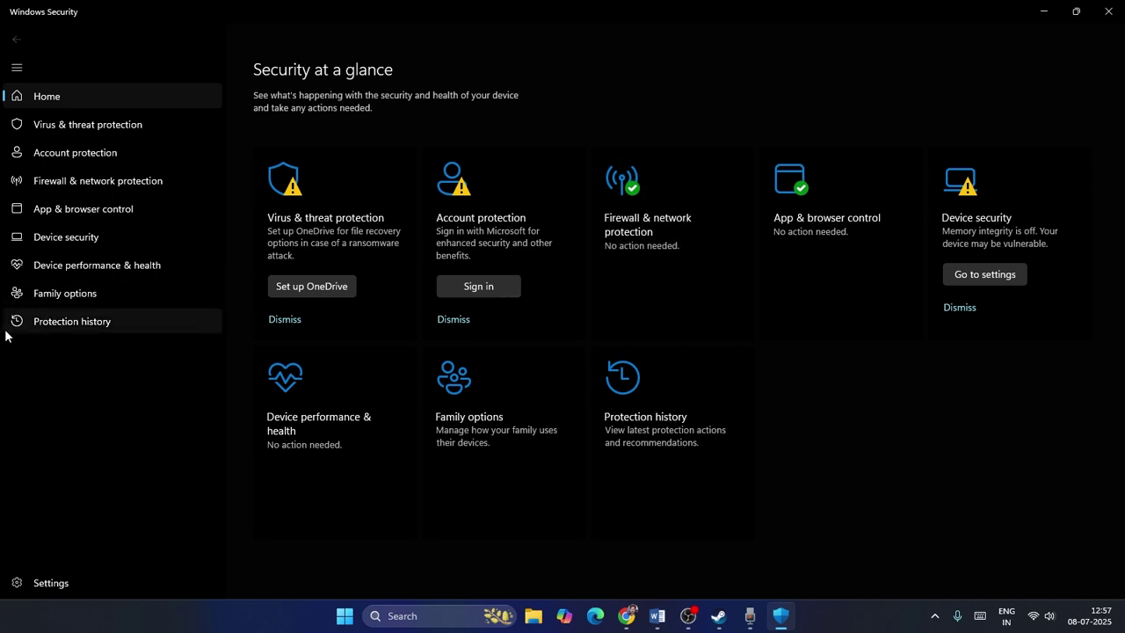
{"action": "left_click", "coordinate": [58, 325]}
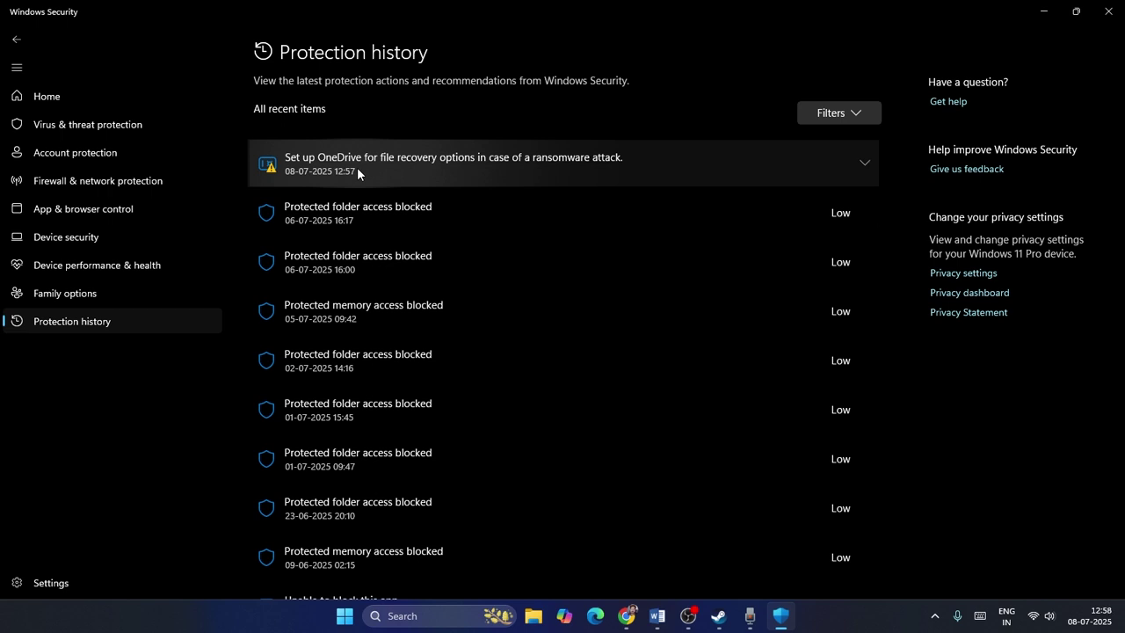
Examine the recent protection history entries and the actions offered for the OneDrive recommendation and the latest blocked folder access
{"action": "left_click", "coordinate": [864, 165]}
{"action": "left_click", "coordinate": [859, 200]}
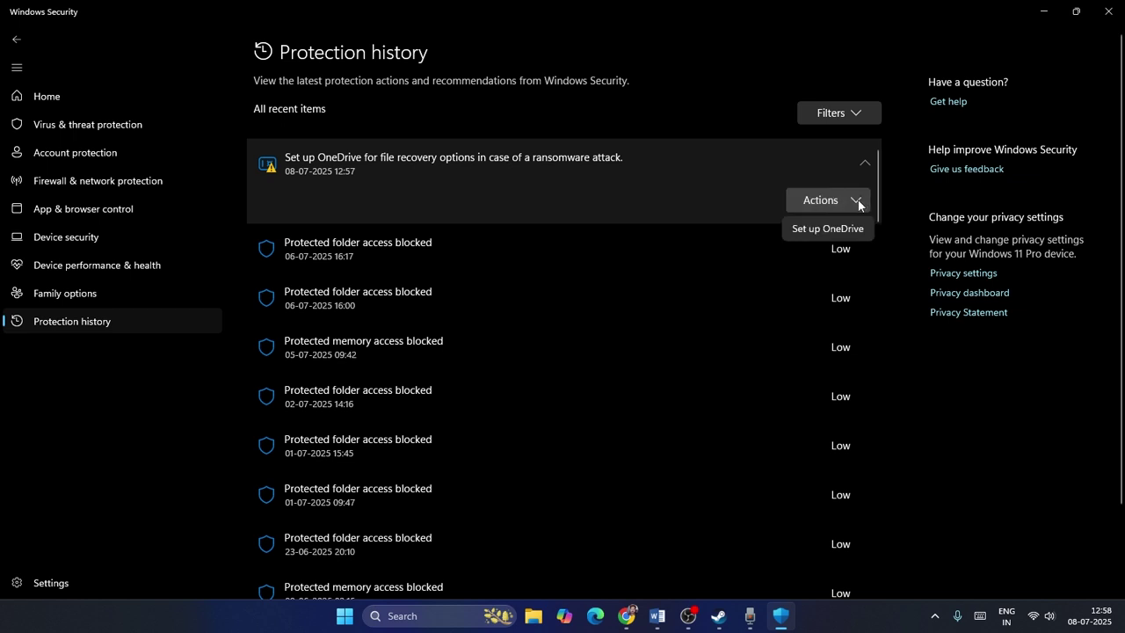
{"action": "left_click", "coordinate": [859, 204]}
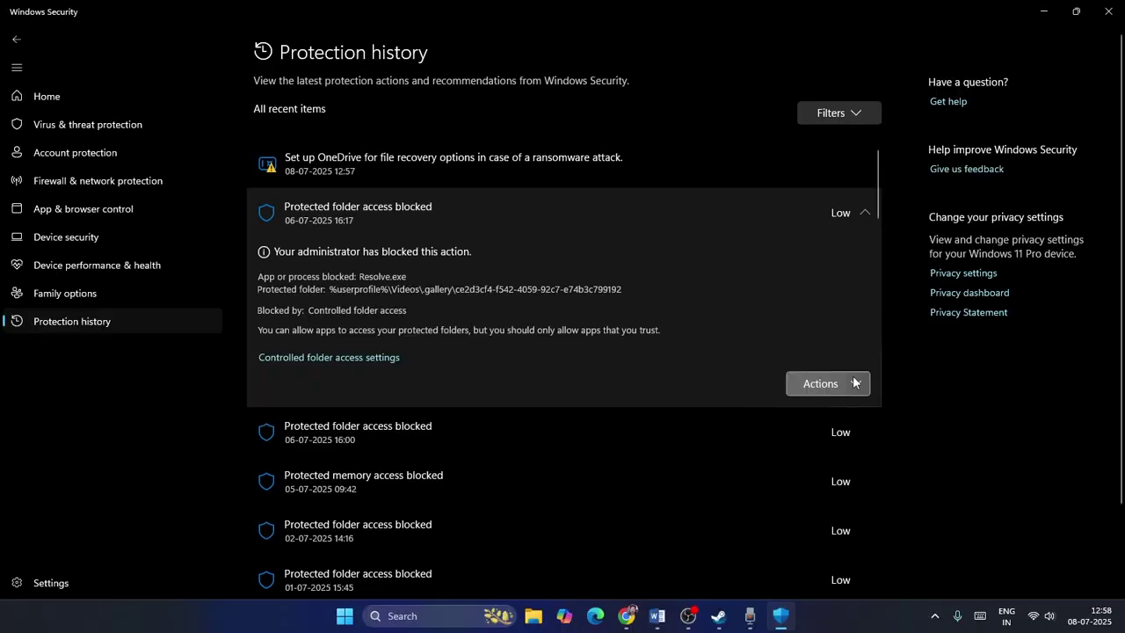
{"action": "left_click", "coordinate": [853, 378]}
{"action": "left_click", "coordinate": [983, 385]}
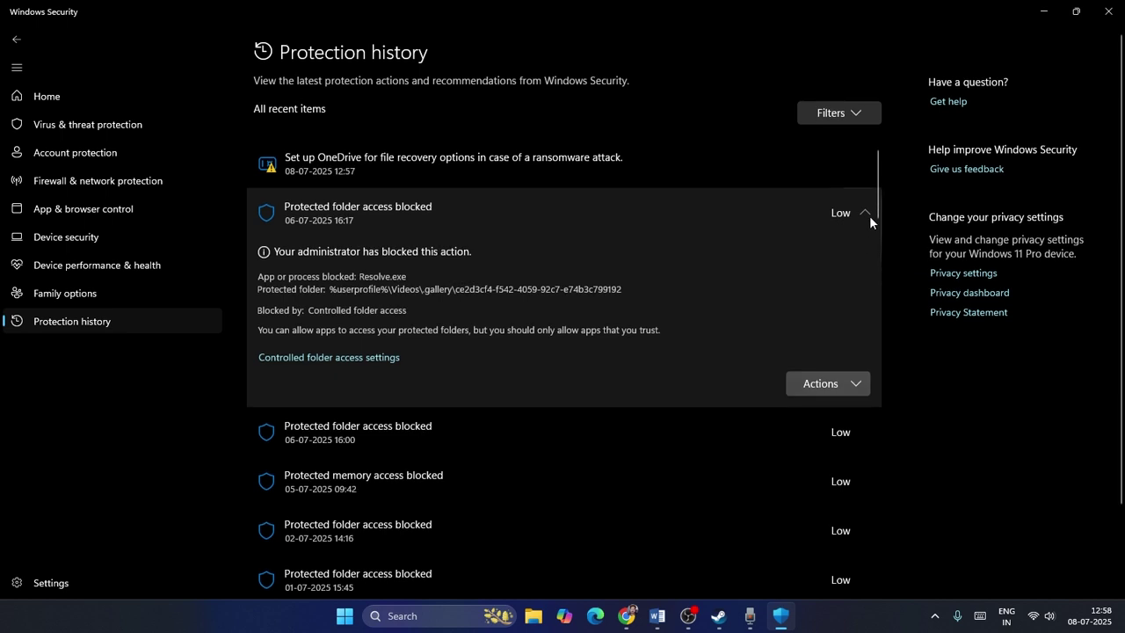
{"action": "left_click", "coordinate": [867, 213]}
{"action": "left_click", "coordinate": [867, 213]}
{"action": "scroll", "coordinate": [871, 255], "scroll_direction": "down", "scroll_amount": 4}
{"action": "scroll", "coordinate": [761, 552], "scroll_direction": "down", "scroll_amount": 1}
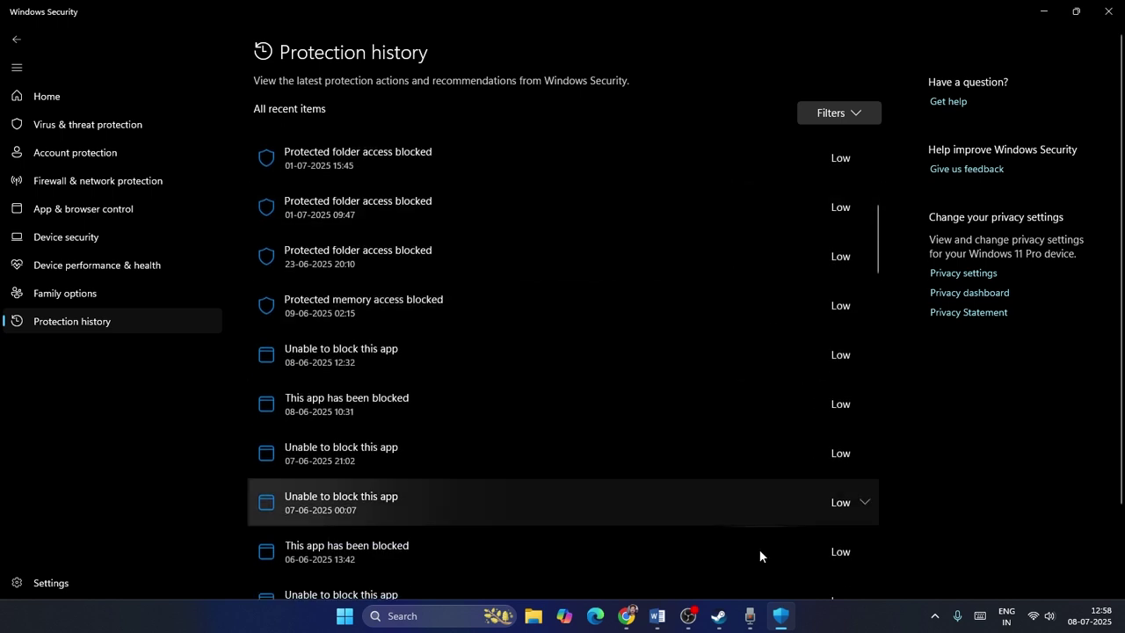
Apply the offered action to the latest protected folder access entry, which concerns Resolve.exe
{"action": "scroll", "coordinate": [804, 459], "scroll_direction": "up", "scroll_amount": 5}
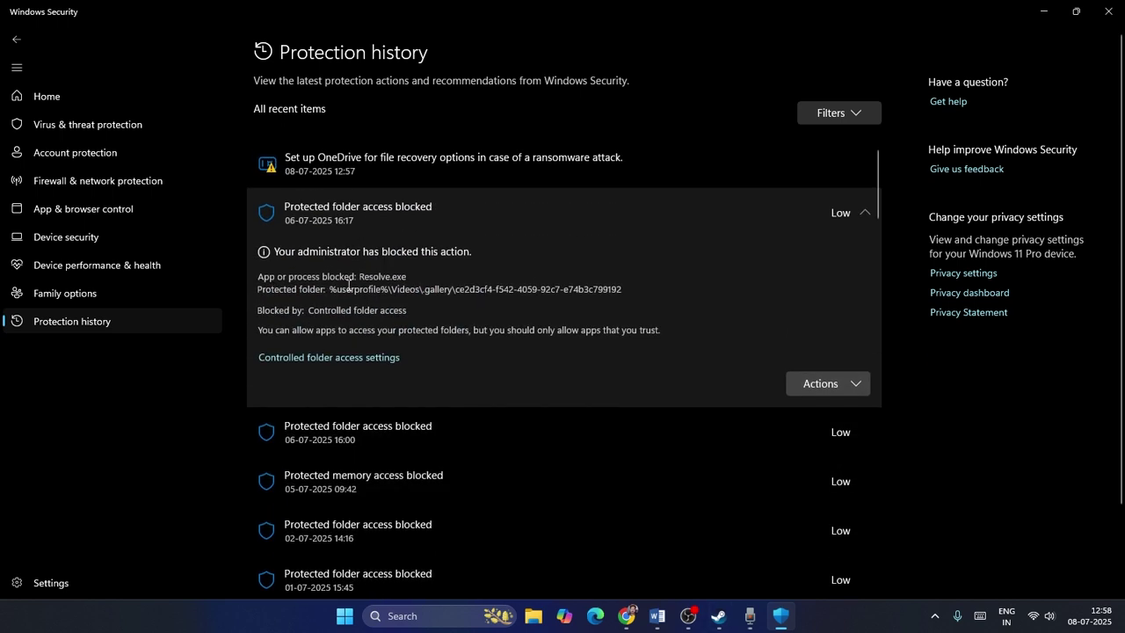
{"action": "left_click", "coordinate": [857, 387]}
{"action": "left_click", "coordinate": [829, 412]}
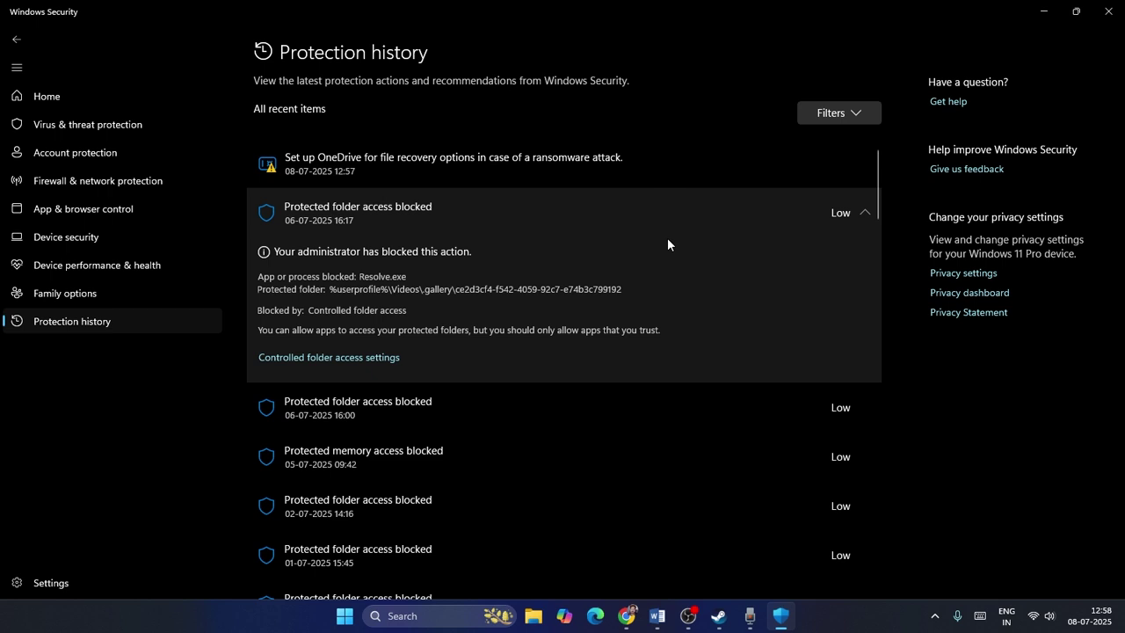
Open the exclusions list in the virus and threat protection settings
{"action": "left_click", "coordinate": [99, 126]}
{"action": "scroll", "coordinate": [577, 184], "scroll_direction": "down", "scroll_amount": 3}
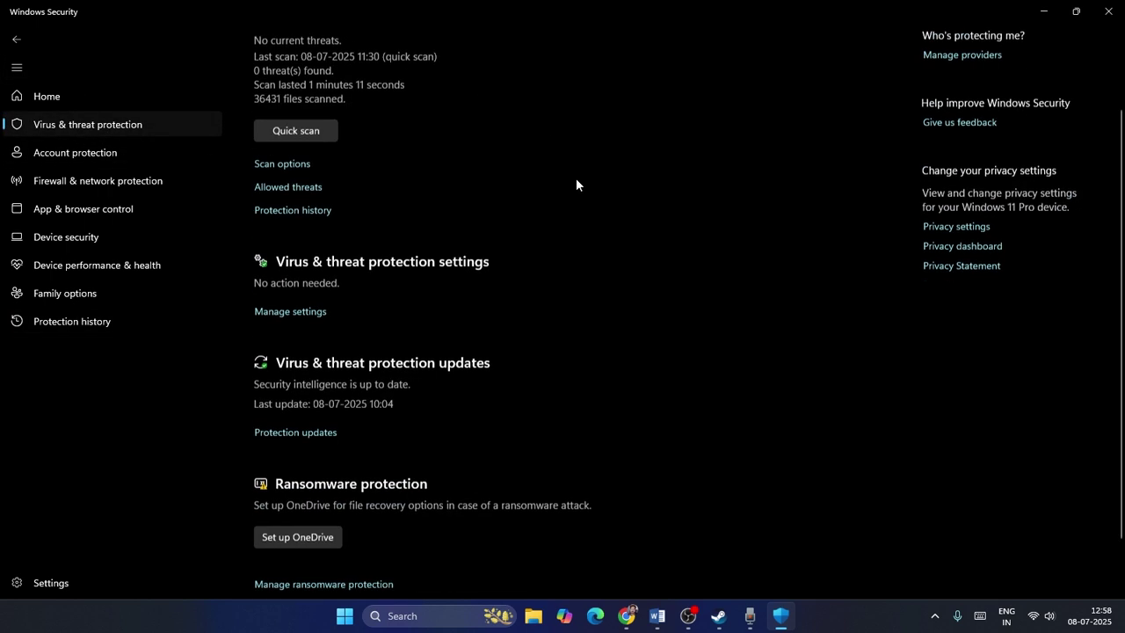
{"action": "left_click", "coordinate": [310, 259]}
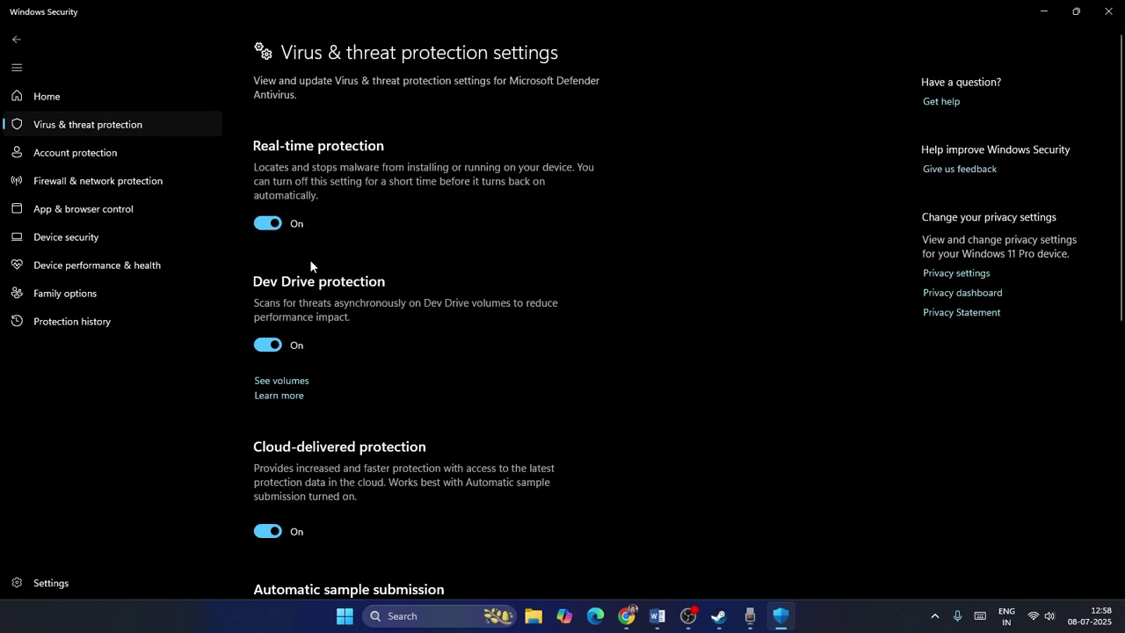
{"action": "scroll", "coordinate": [712, 232], "scroll_direction": "down", "scroll_amount": 2}
{"action": "scroll", "coordinate": [710, 231], "scroll_direction": "down", "scroll_amount": 5}
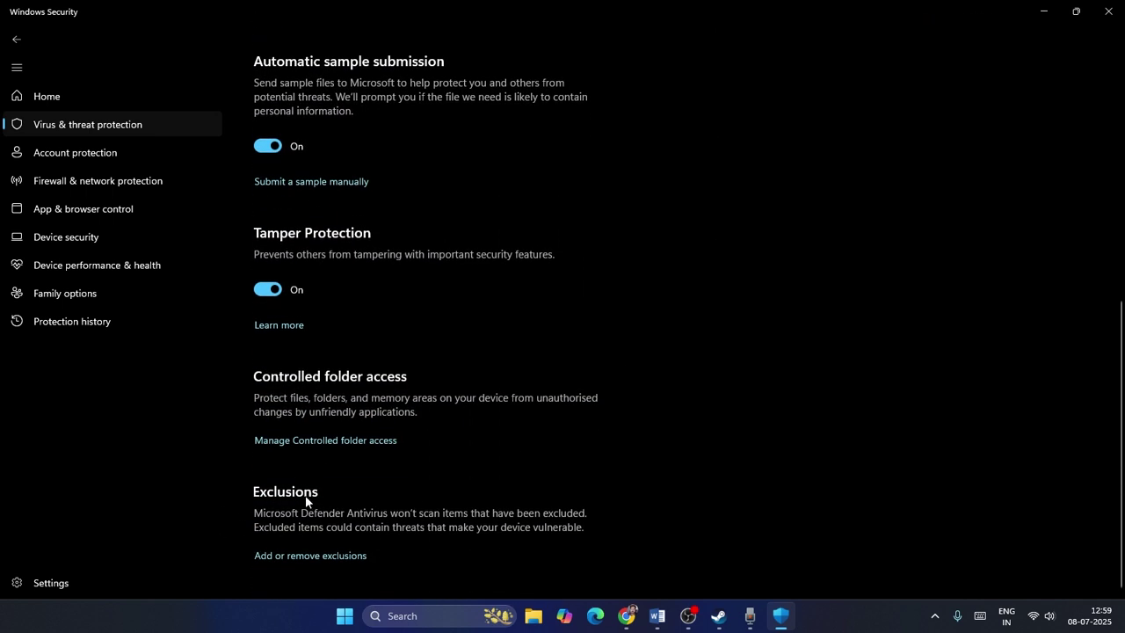
{"action": "left_click", "coordinate": [304, 556]}
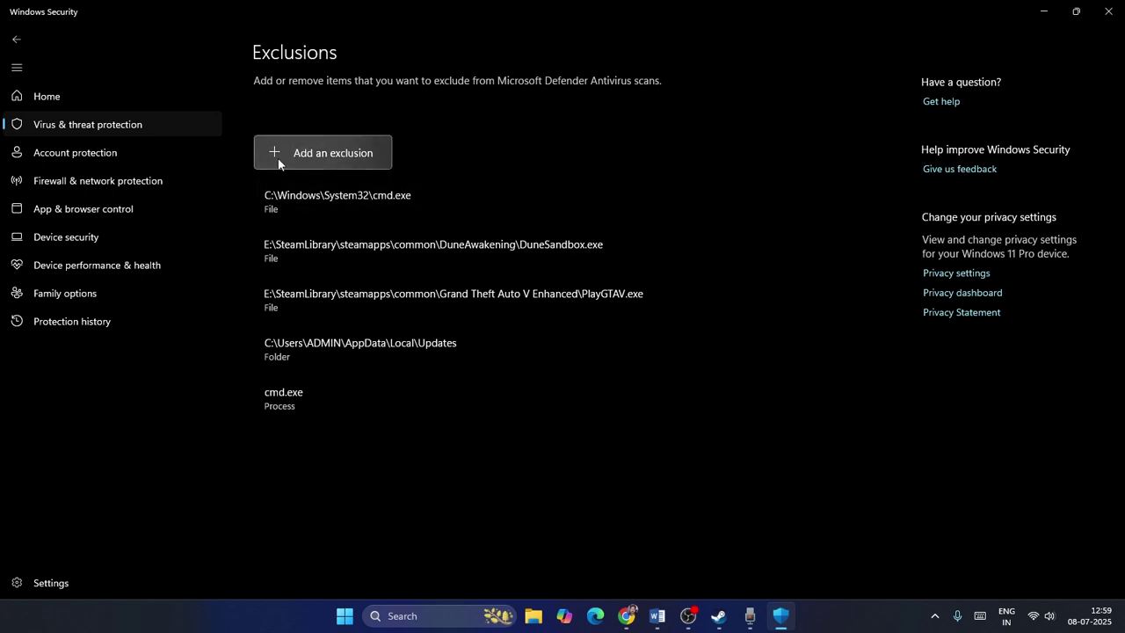
{"action": "left_click", "coordinate": [719, 620]}
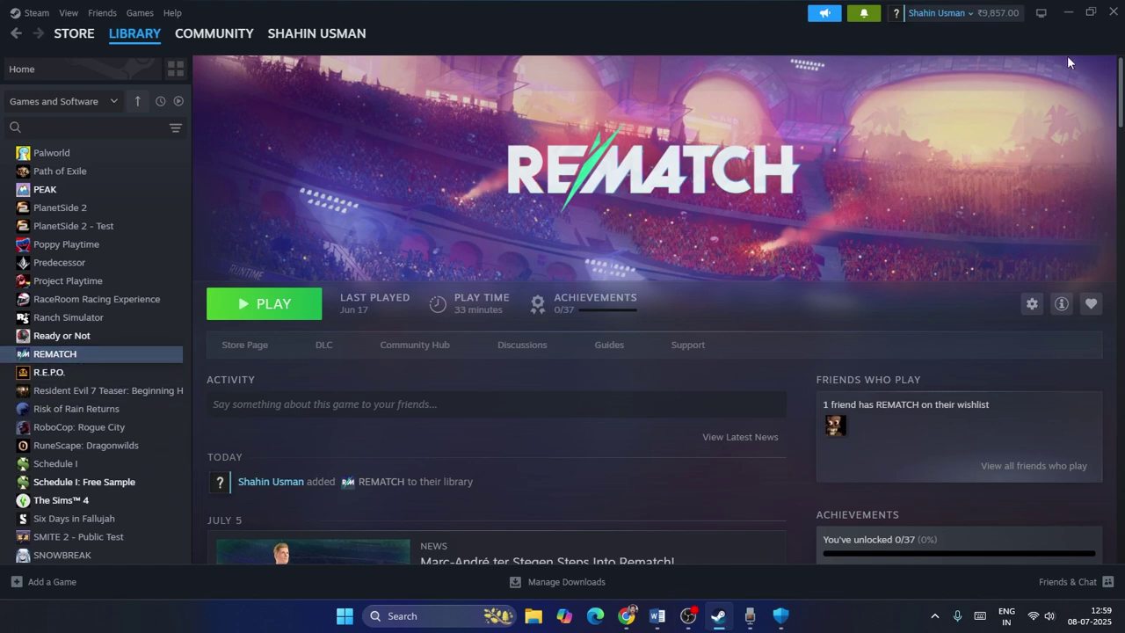
{"action": "left_click", "coordinate": [1068, 13]}
Add the folder D:\SteamLibrary\steamapps\common\Rematch as an antivirus exclusion and close Windows Security
{"action": "left_click", "coordinate": [333, 156]}
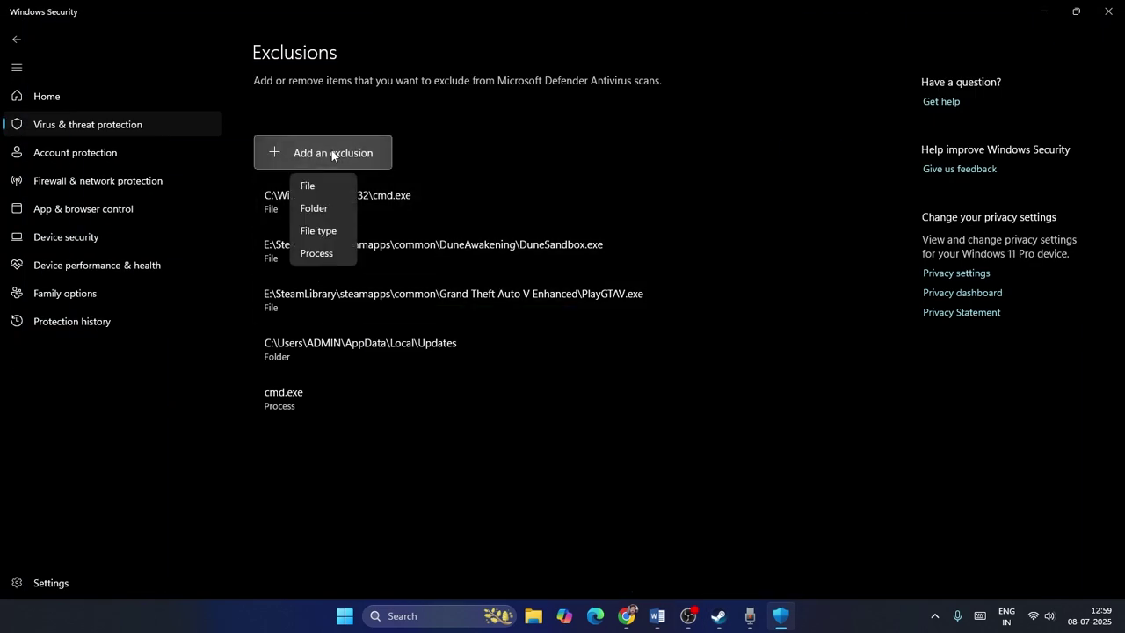
{"action": "key", "text": "Escape"}
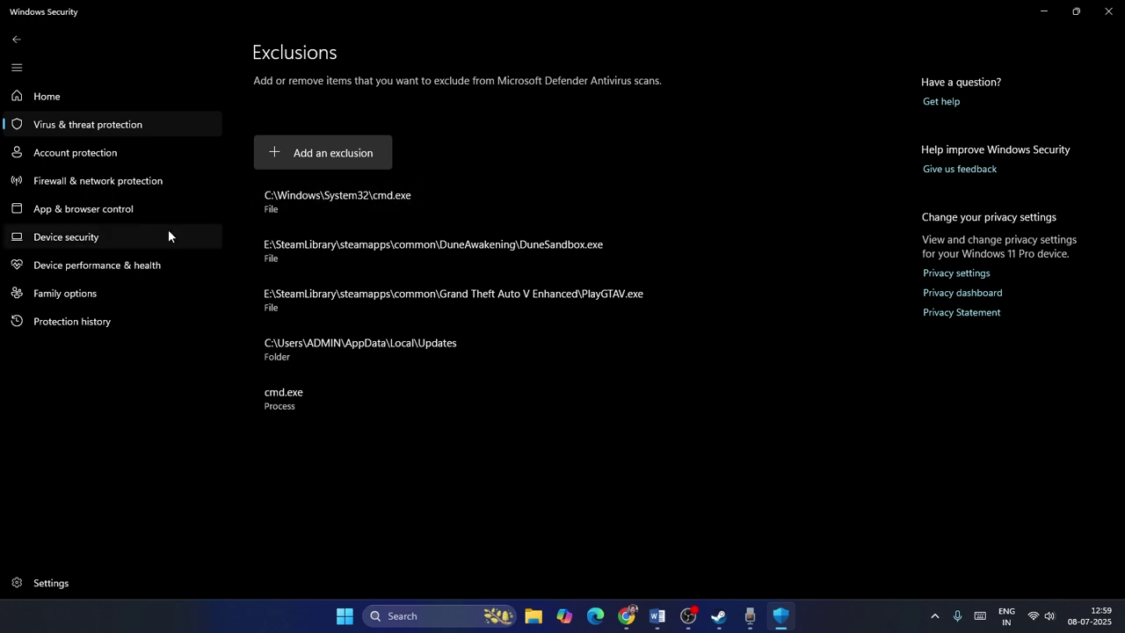
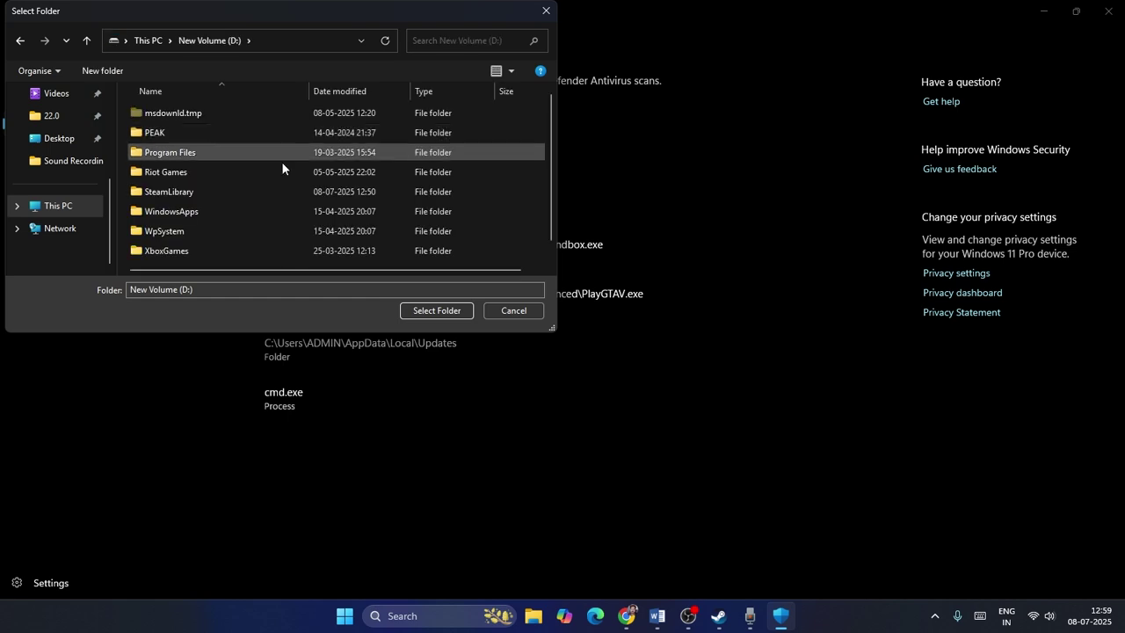
{"action": "double_click", "coordinate": [176, 188]}
{"action": "double_click", "coordinate": [180, 114]}
{"action": "double_click", "coordinate": [180, 115]}
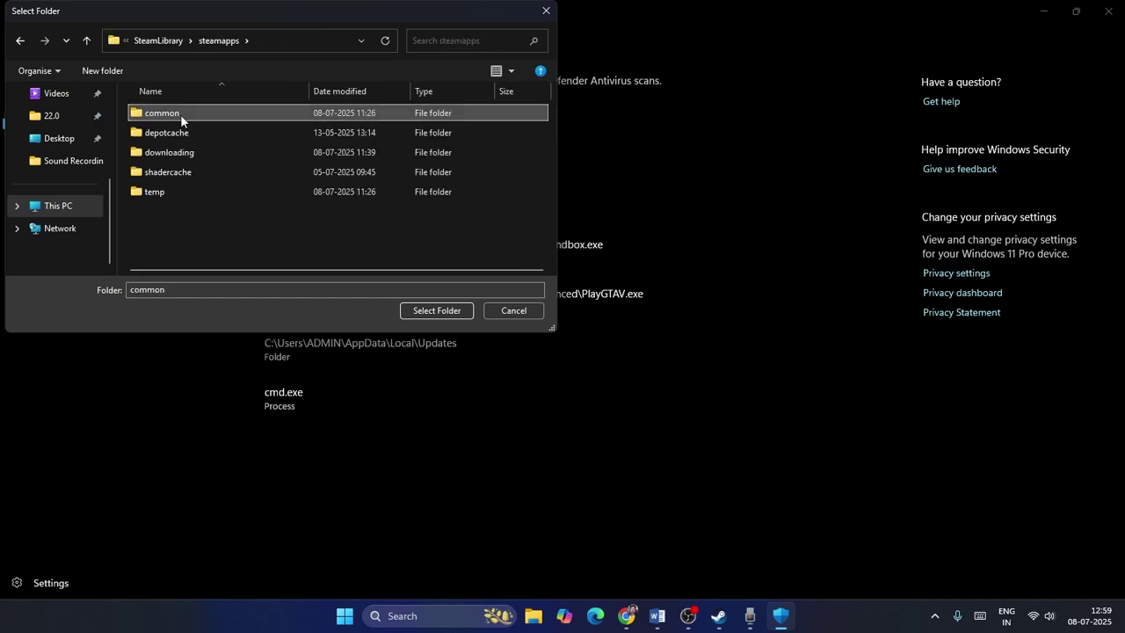
{"action": "scroll", "coordinate": [197, 200], "scroll_direction": "down", "scroll_amount": 1}
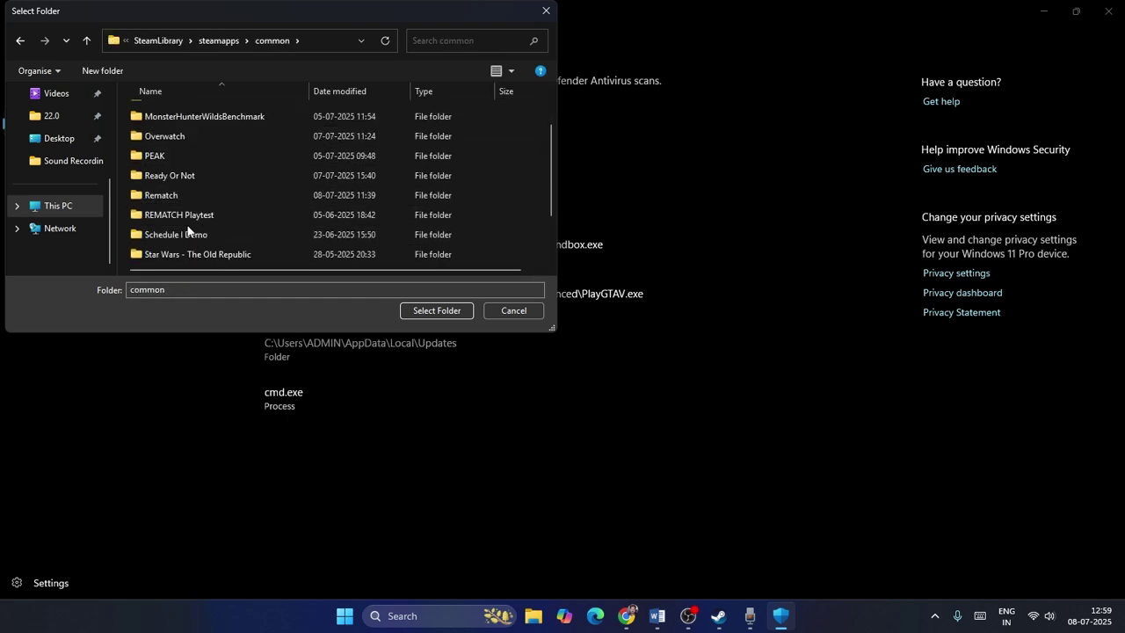
{"action": "double_click", "coordinate": [173, 193]}
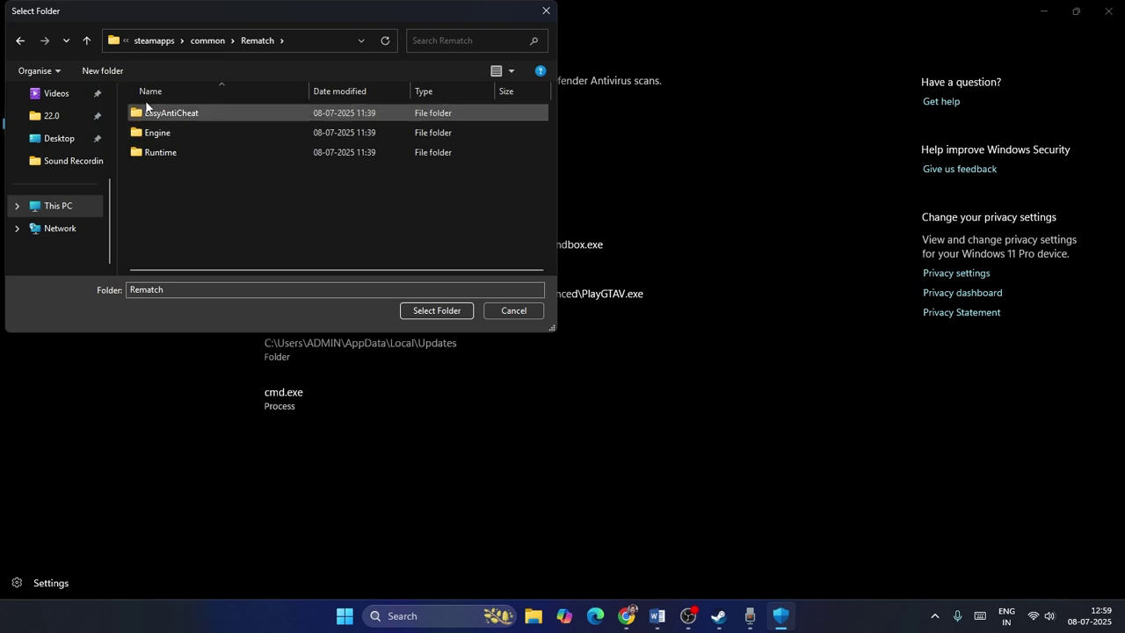
{"action": "left_click", "coordinate": [86, 40]}
{"action": "left_click", "coordinate": [175, 250]}
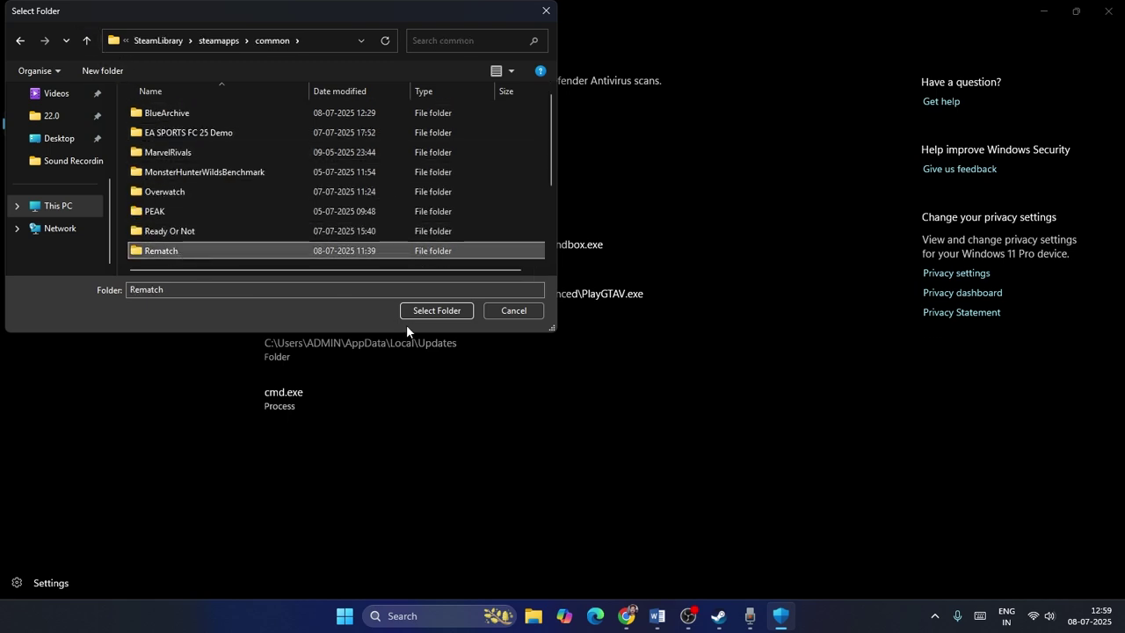
{"action": "left_click", "coordinate": [417, 308]}
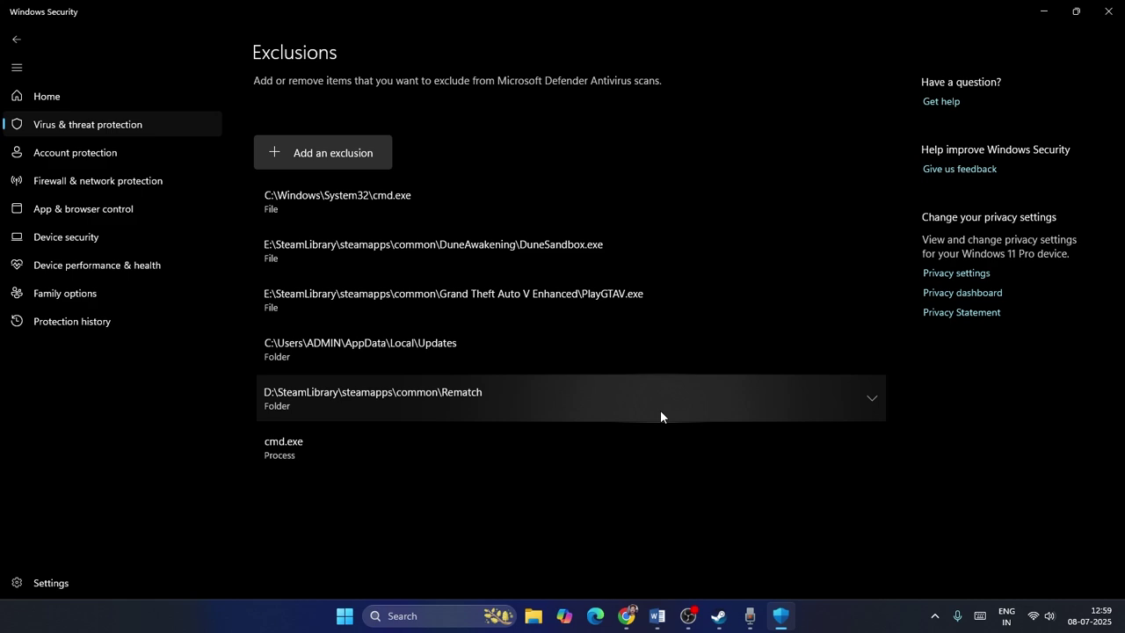
{"action": "left_click", "coordinate": [1109, 12]}
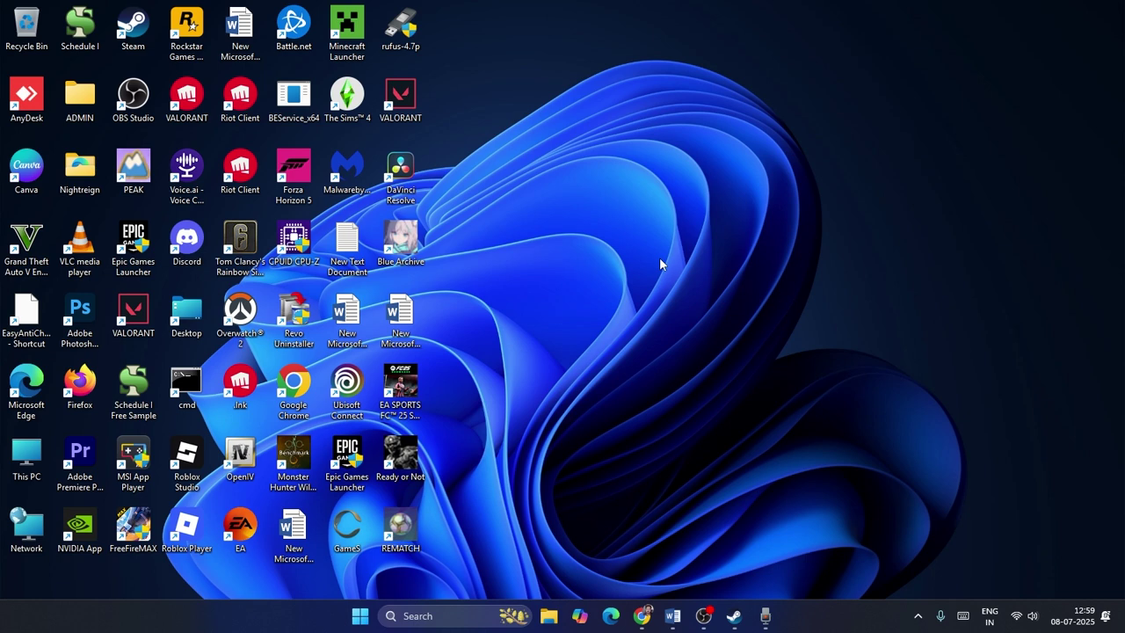
Switch to Chrome, show the DLLme versions page for uplay_r1_loader64.dll and dismiss the advertisement
{"action": "left_click", "coordinate": [641, 616]}
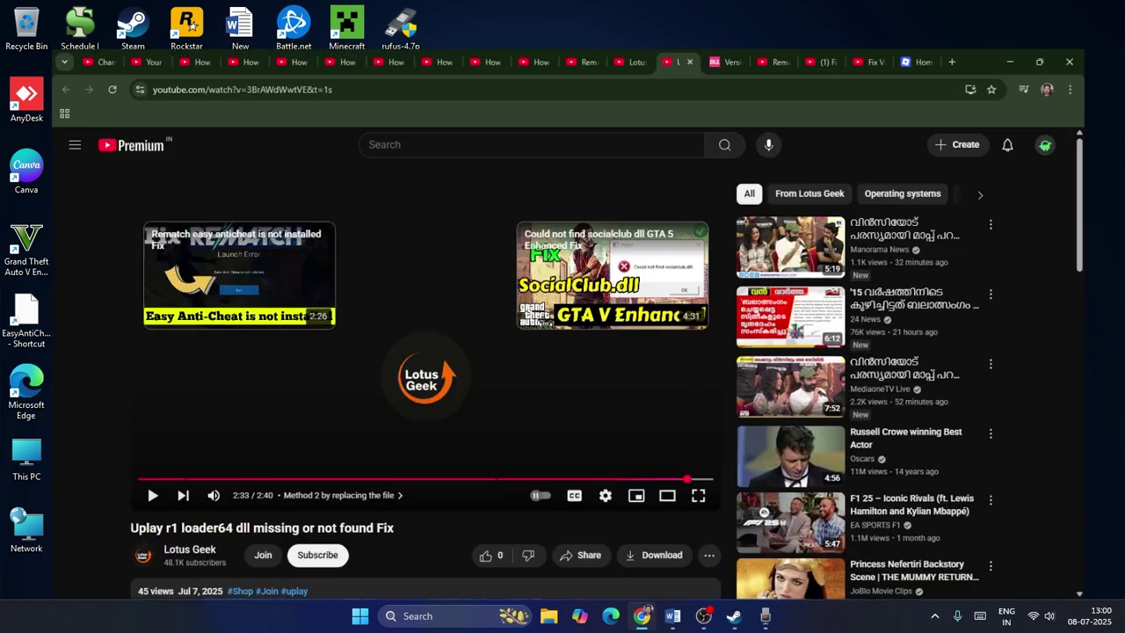
{"action": "left_click", "coordinate": [732, 14]}
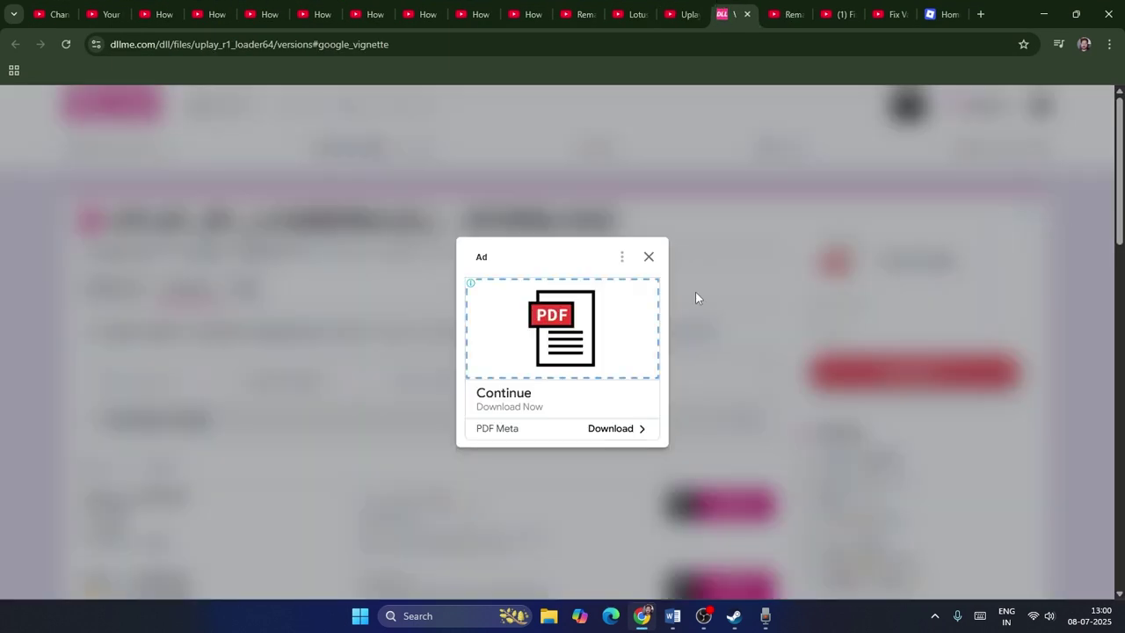
{"action": "left_click", "coordinate": [644, 256]}
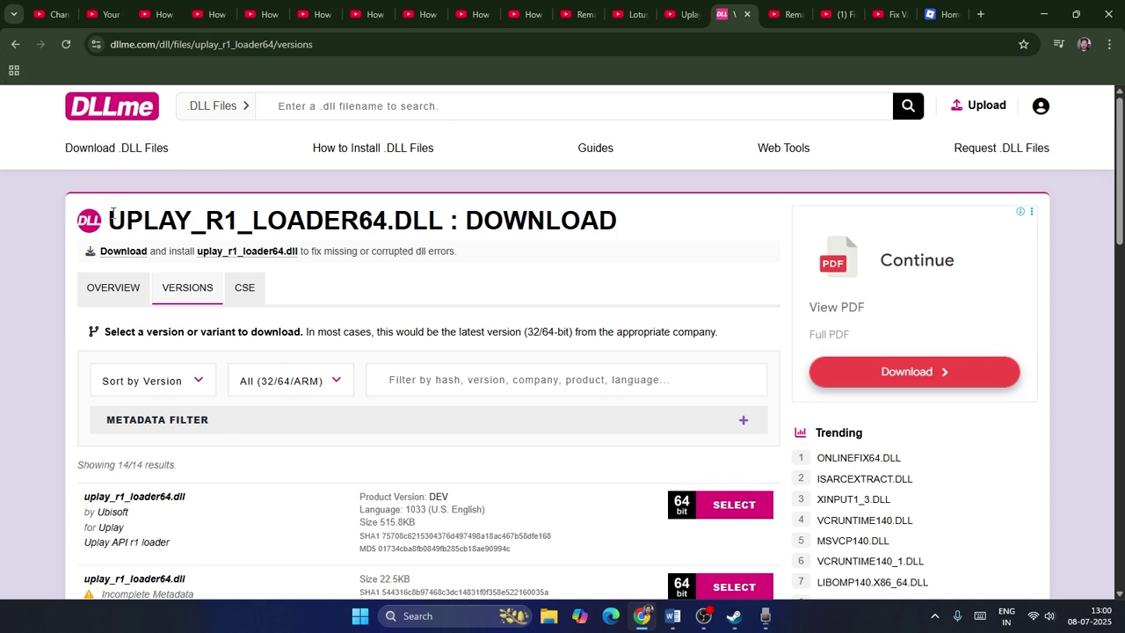
Download the 64-bit Ubisoft uplay_r1_loader64.dll with product version DEV and minimize the browser
{"action": "left_click_drag", "start_coordinate": [111, 215], "coordinate": [628, 215]}
{"action": "left_click", "coordinate": [655, 235]}
{"action": "scroll", "coordinate": [658, 235], "scroll_direction": "down", "scroll_amount": 3}
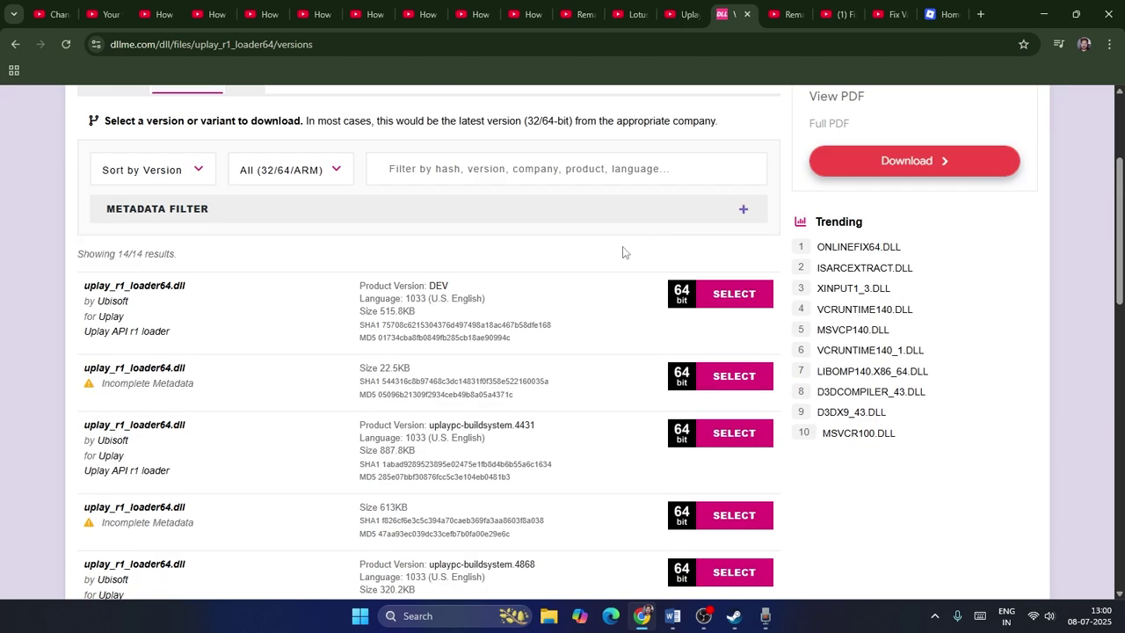
{"action": "left_click_drag", "start_coordinate": [85, 285], "coordinate": [189, 285]}
{"action": "left_click", "coordinate": [213, 294]}
{"action": "left_click", "coordinate": [726, 301]}
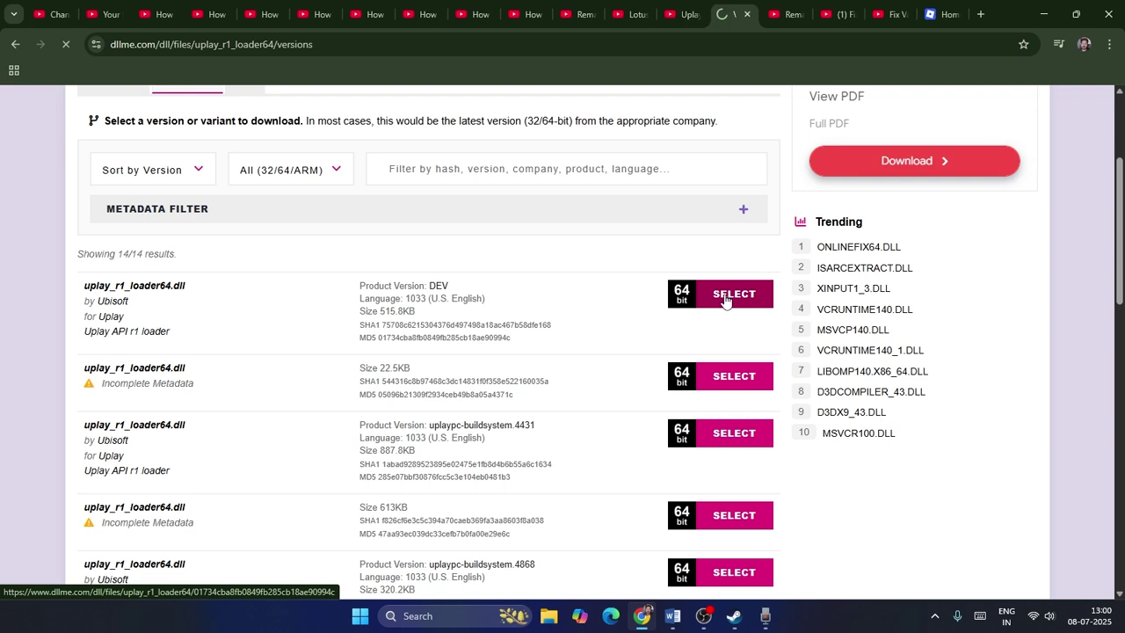
{"action": "left_click", "coordinate": [512, 355]}
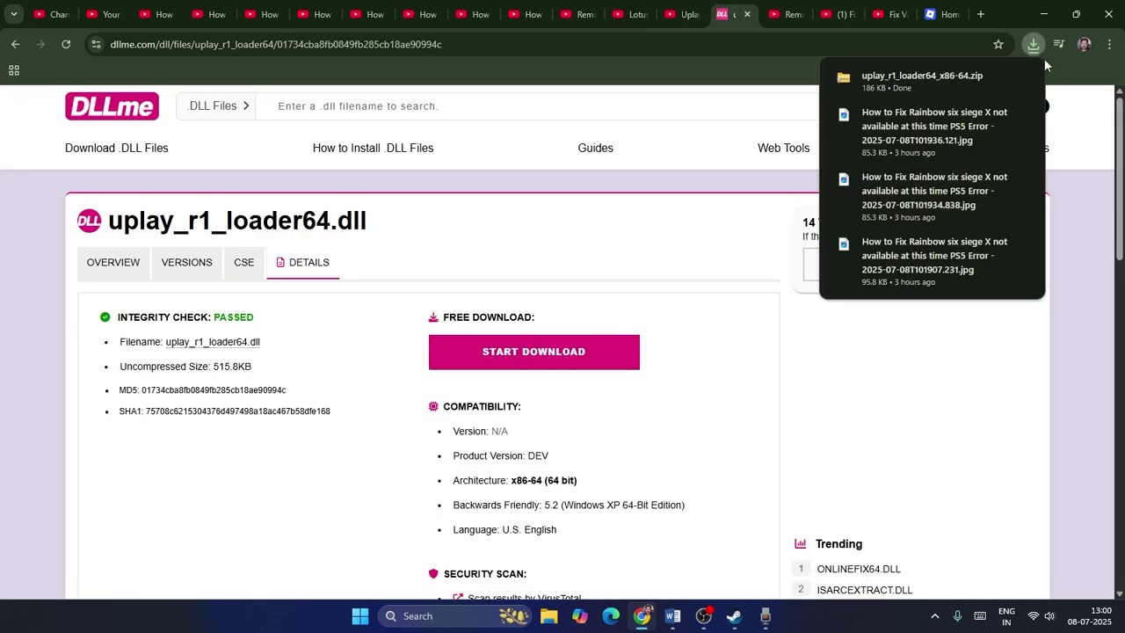
{"action": "left_click", "coordinate": [1044, 14]}
Copy the uplay_r1_loader64_x86-64 zip file from the Downloads folder to the desktop
{"action": "key", "text": "super+e"}
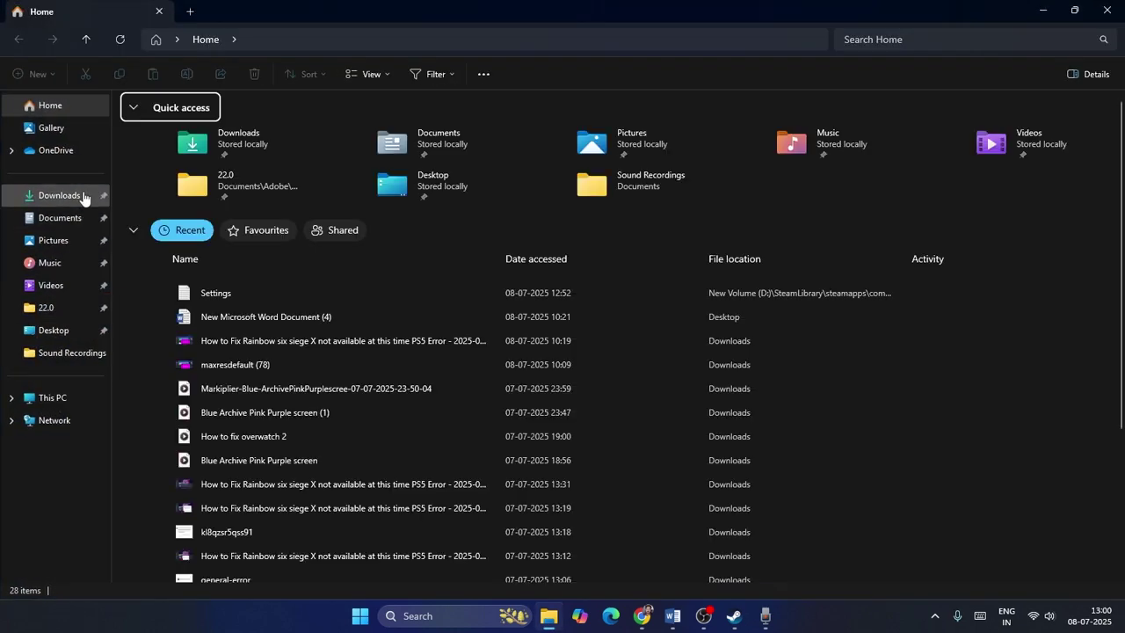
{"action": "left_click", "coordinate": [83, 194]}
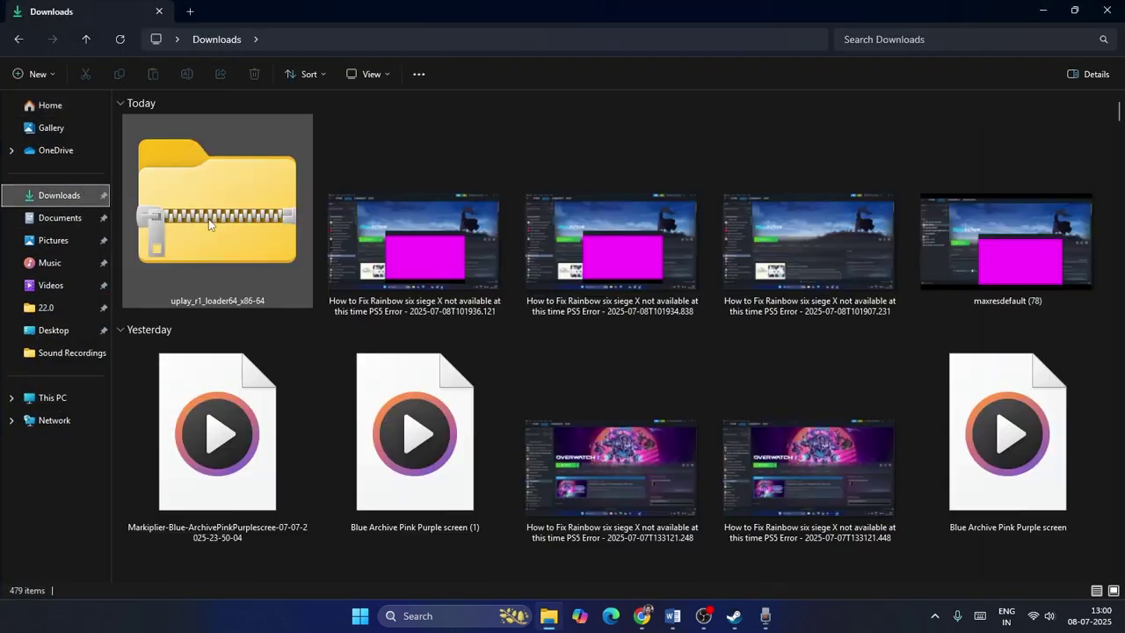
{"action": "left_click", "coordinate": [214, 220]}
{"action": "right_click", "coordinate": [215, 219]}
{"action": "left_click", "coordinate": [265, 168]}
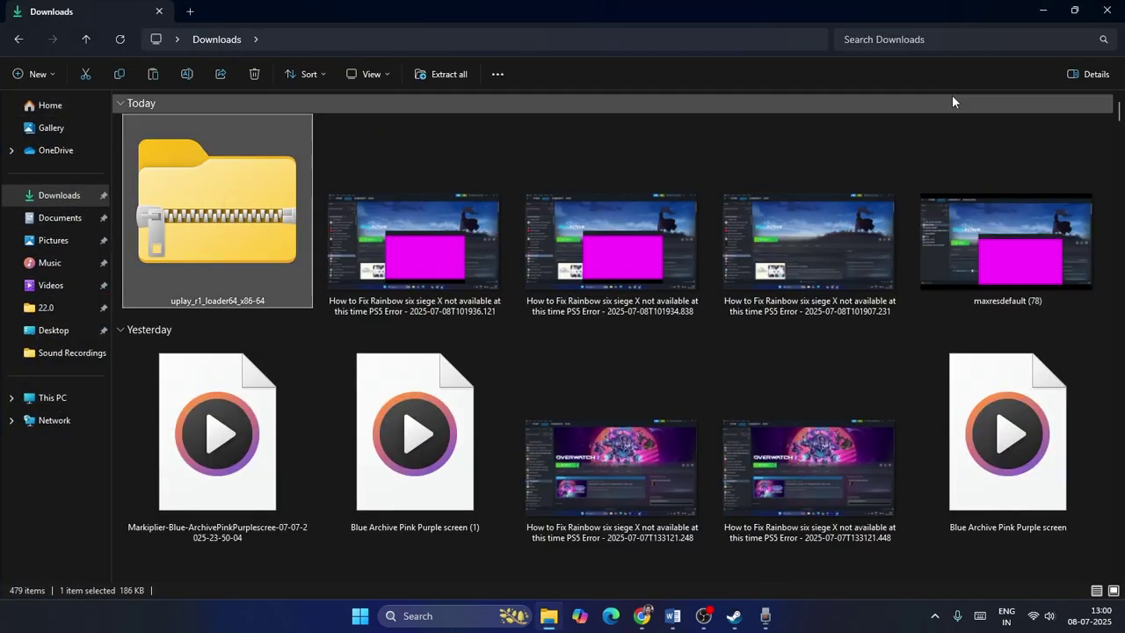
{"action": "left_click", "coordinate": [1120, 18]}
{"action": "right_click", "coordinate": [483, 401]}
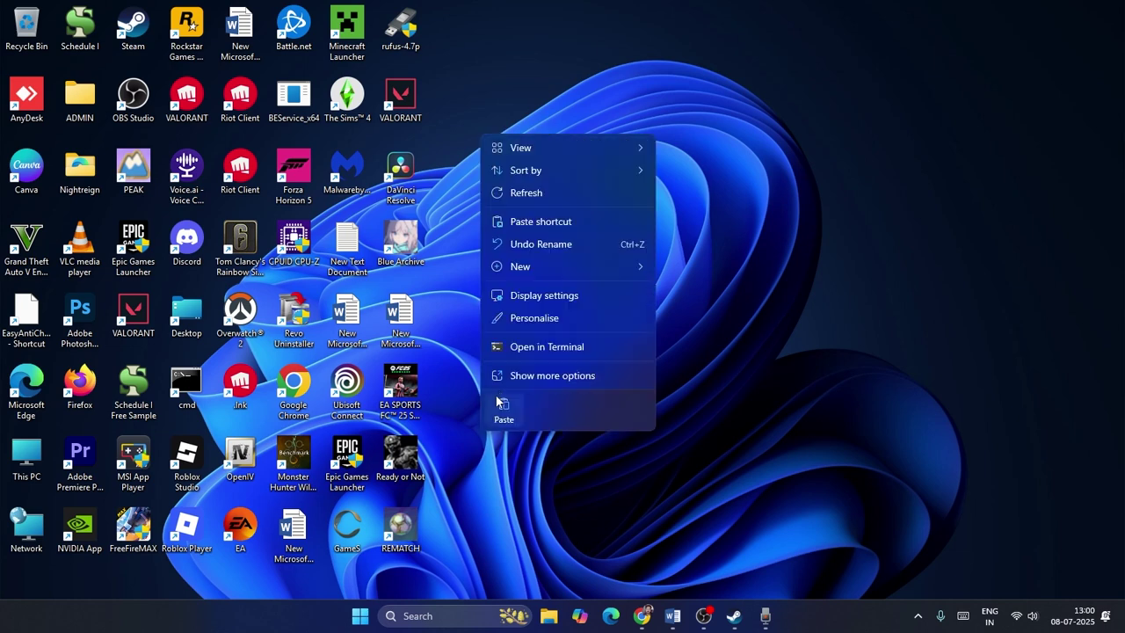
{"action": "left_click", "coordinate": [503, 407]}
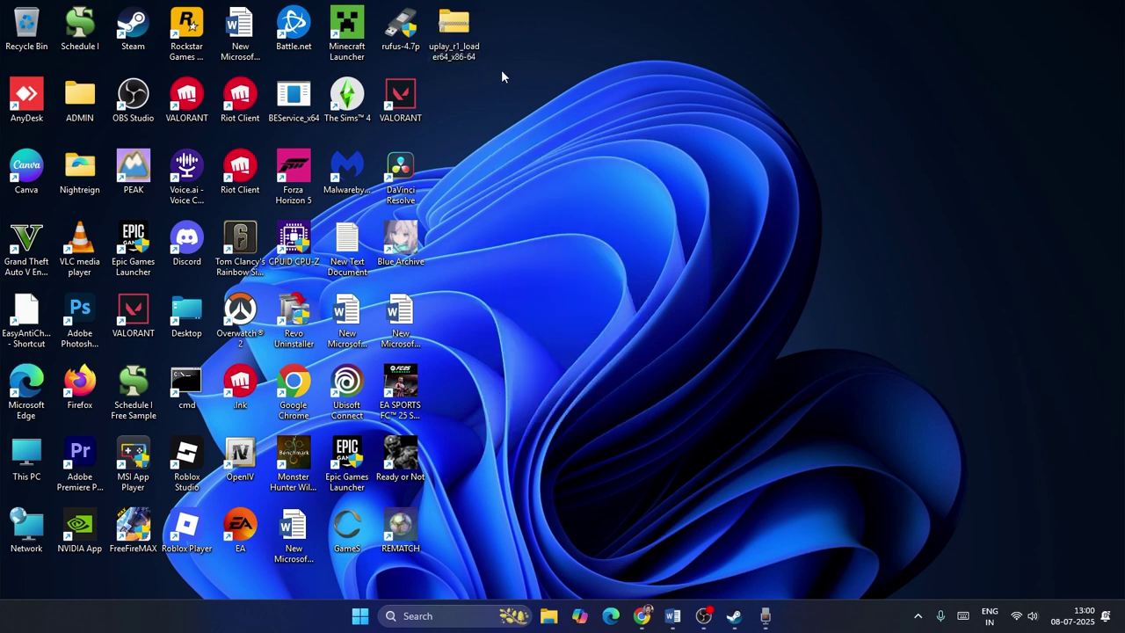
Copy uplay_r1_loader64.dll from the uplay_r1_loader64_x86-64 zip file on the desktop
{"action": "double_click", "coordinate": [470, 57]}
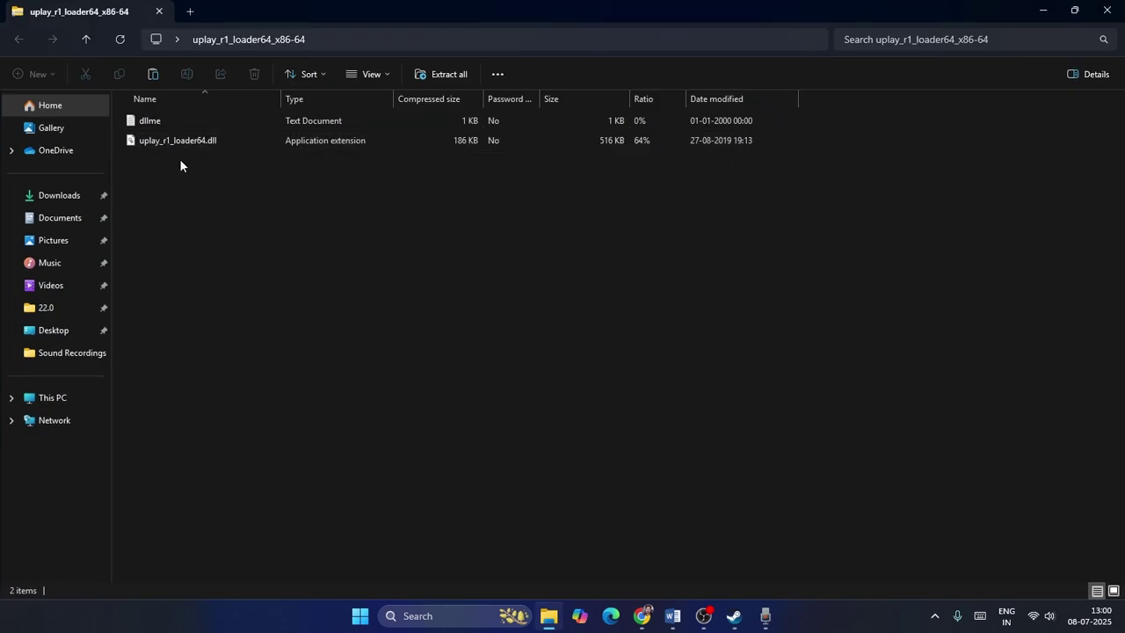
{"action": "right_click", "coordinate": [190, 142]}
{"action": "left_click", "coordinate": [224, 185]}
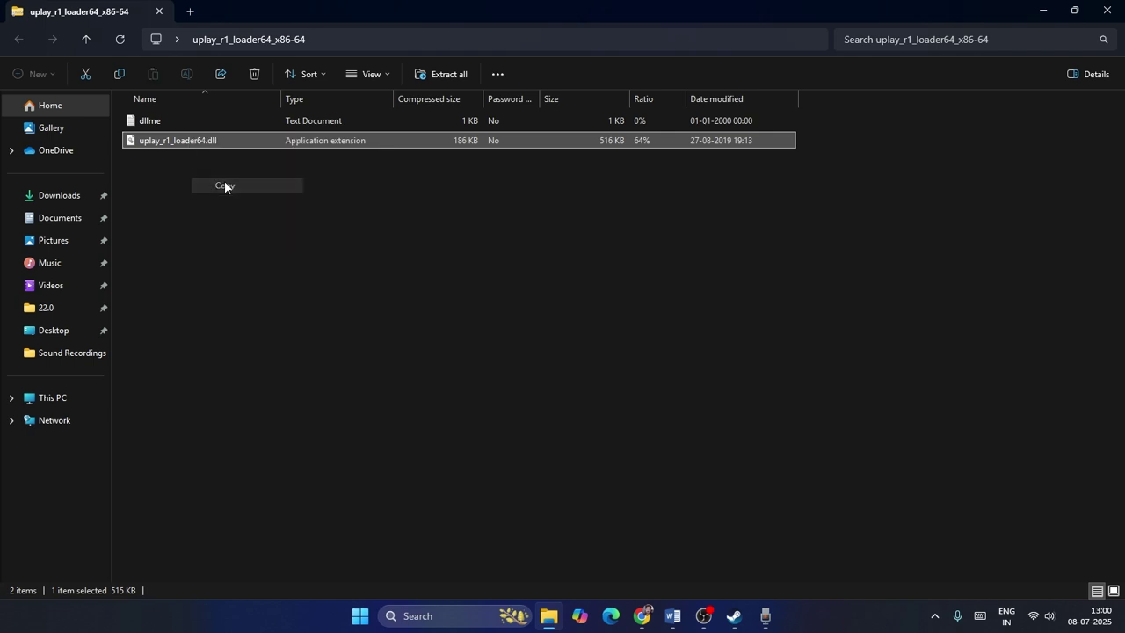
Open the Steam games folder D:\SteamLibrary\steamapps\common
{"action": "left_click", "coordinate": [76, 396]}
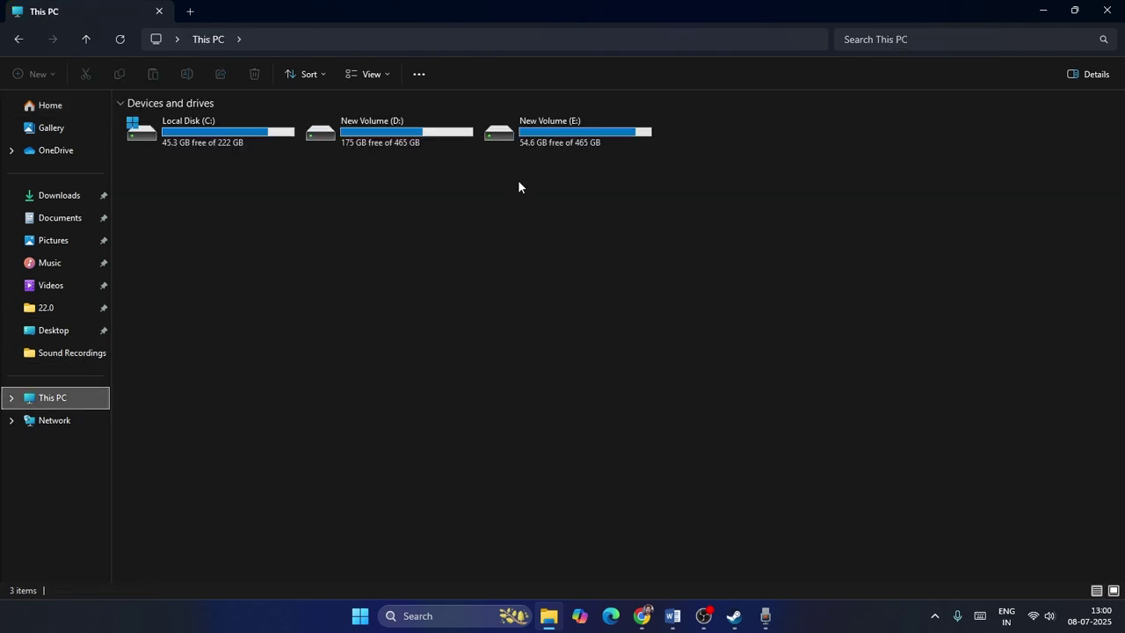
{"action": "double_click", "coordinate": [366, 139]}
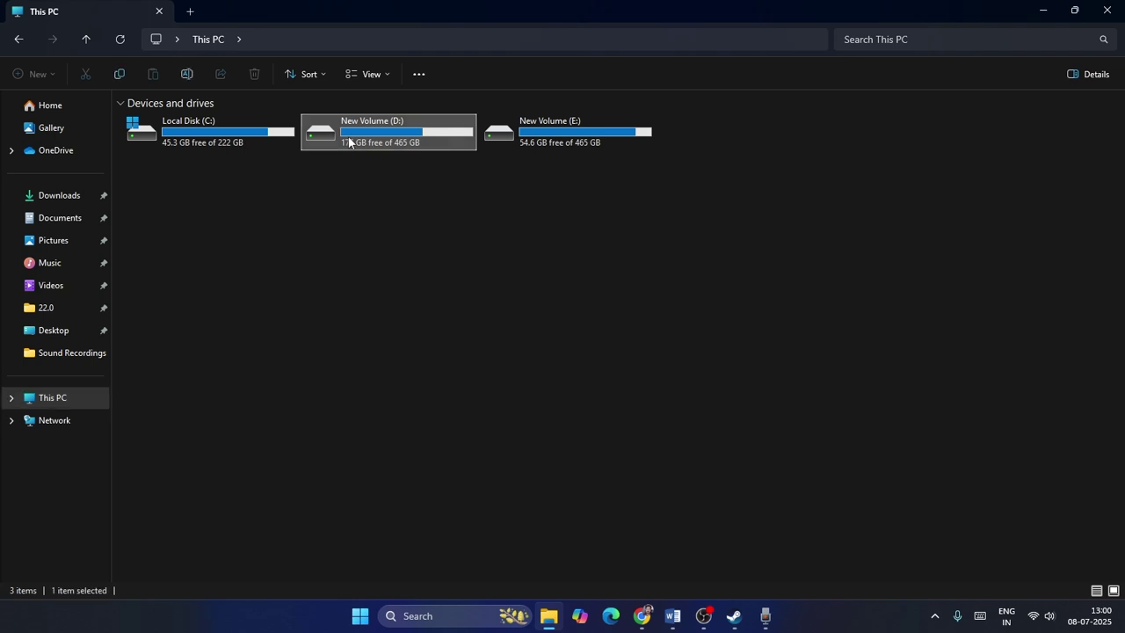
{"action": "double_click", "coordinate": [188, 200]}
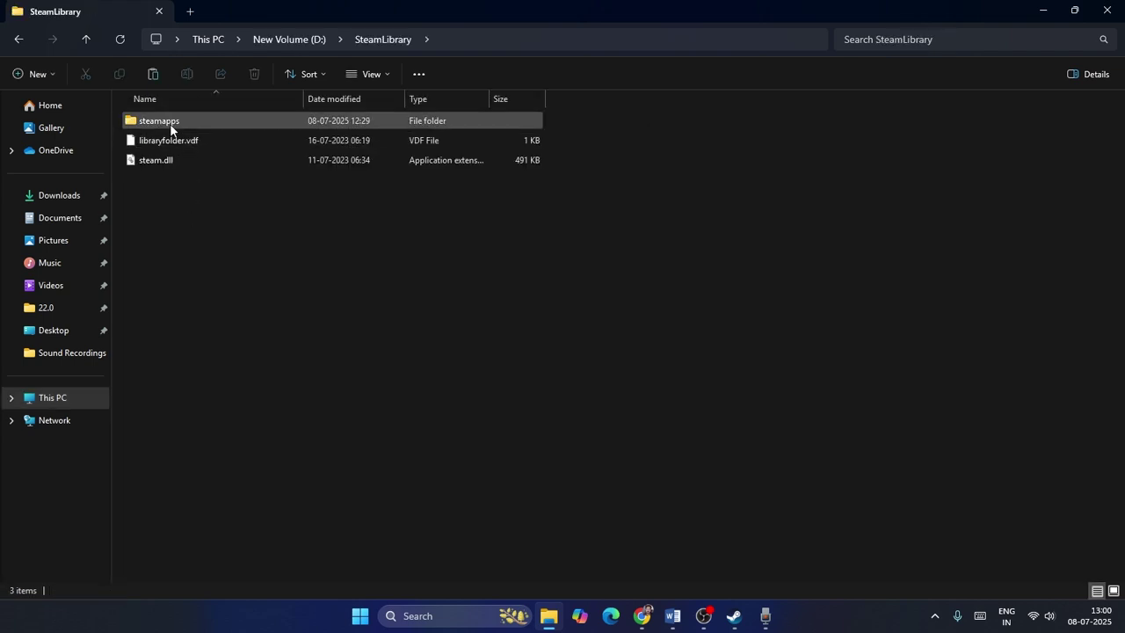
{"action": "double_click", "coordinate": [170, 123]}
{"action": "left_click", "coordinate": [161, 121]}
{"action": "double_click", "coordinate": [161, 121]}
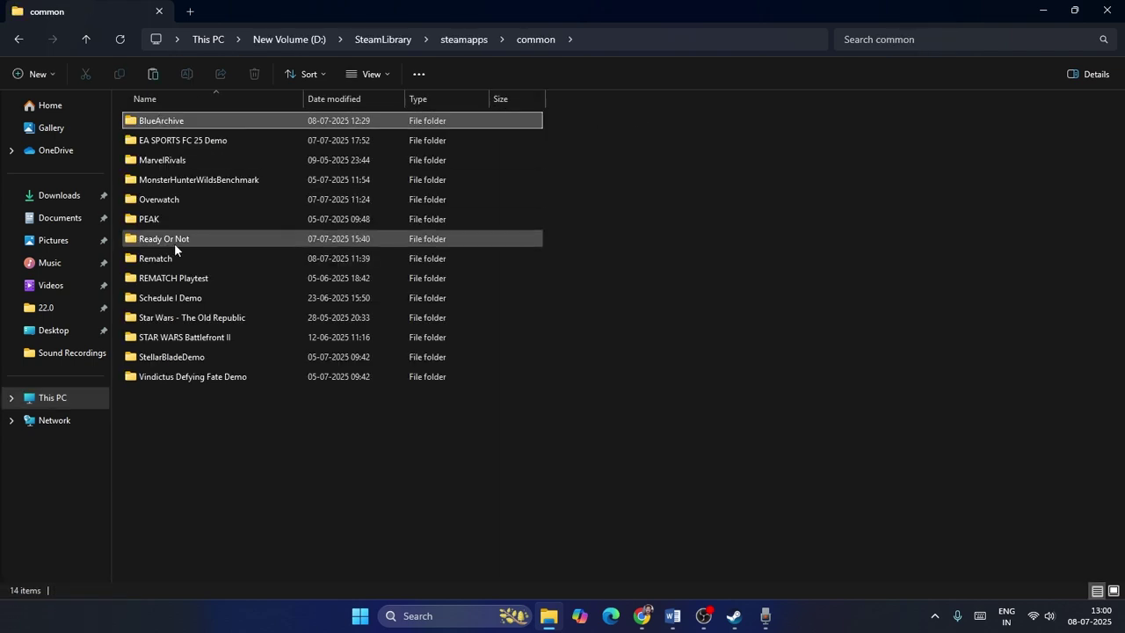
Open the Rematch game folder and paste the copied uplay_r1_loader64.dll into it
{"action": "left_click", "coordinate": [161, 279]}
{"action": "double_click", "coordinate": [162, 279]}
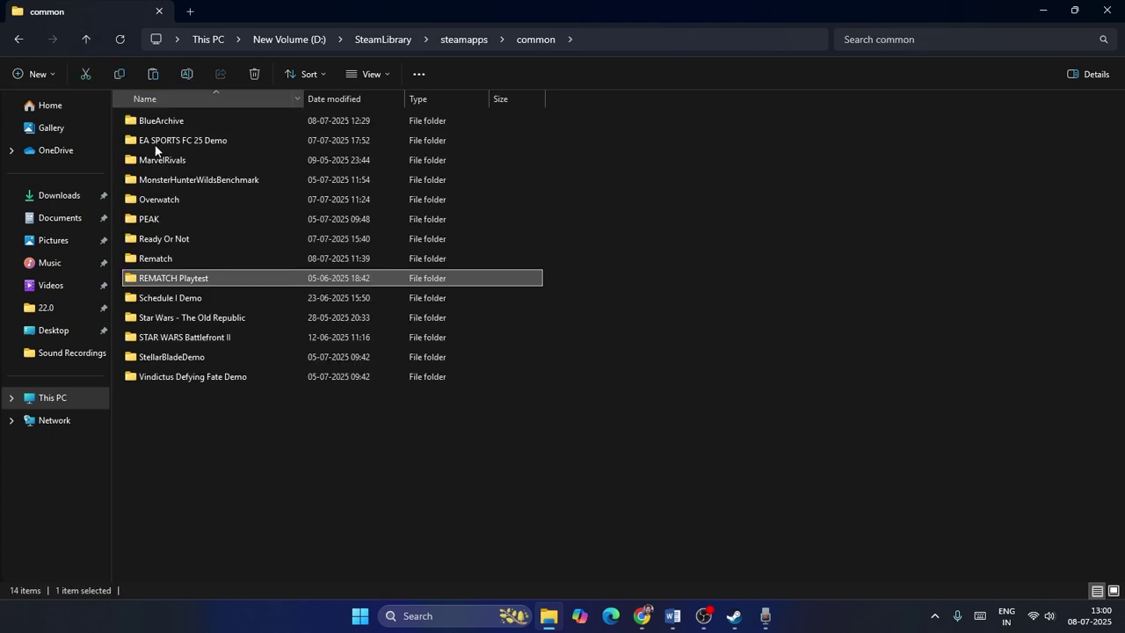
{"action": "double_click", "coordinate": [156, 259]}
{"action": "right_click", "coordinate": [225, 324]}
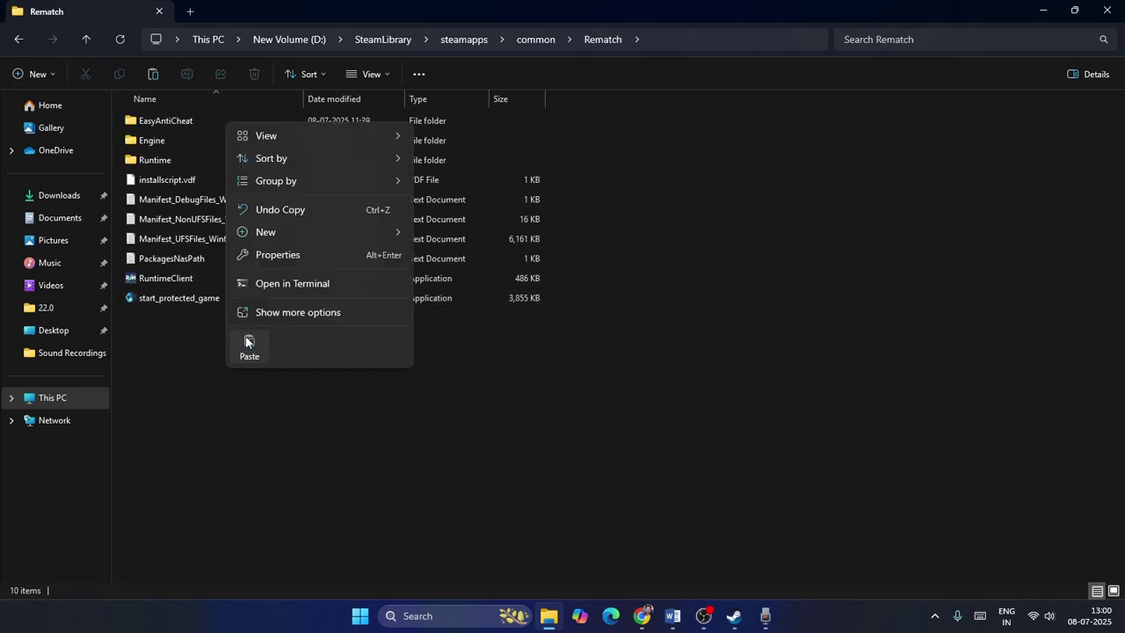
{"action": "left_click", "coordinate": [250, 343]}
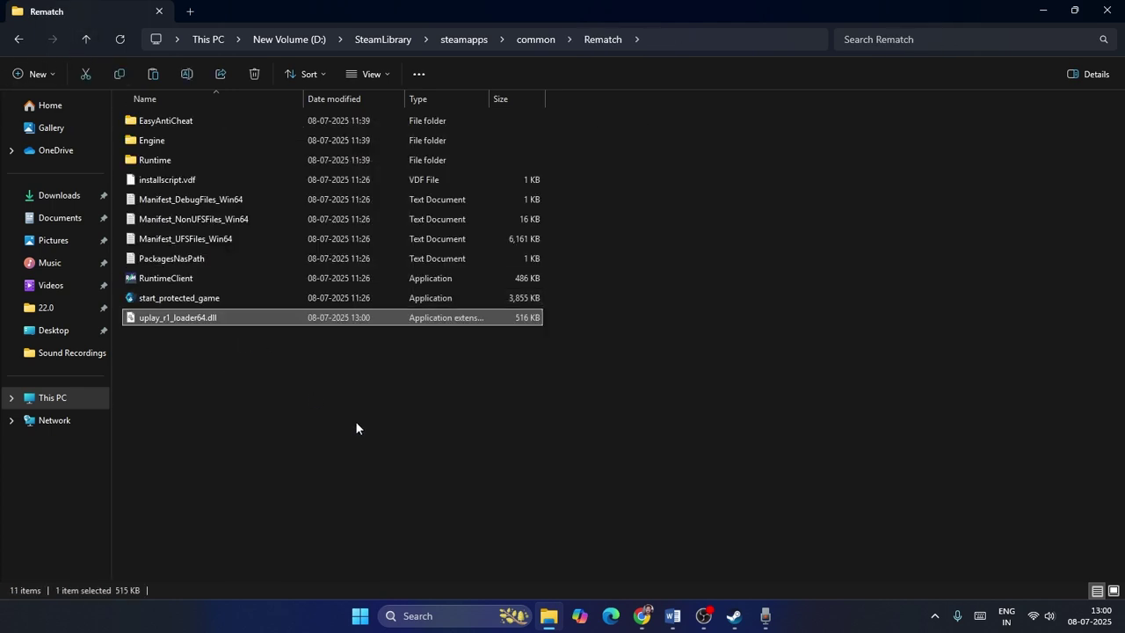
Close File Explorer and switch to Steam, showing REMATCH in the library
{"action": "left_click", "coordinate": [1107, 10]}
{"action": "left_click", "coordinate": [740, 625]}
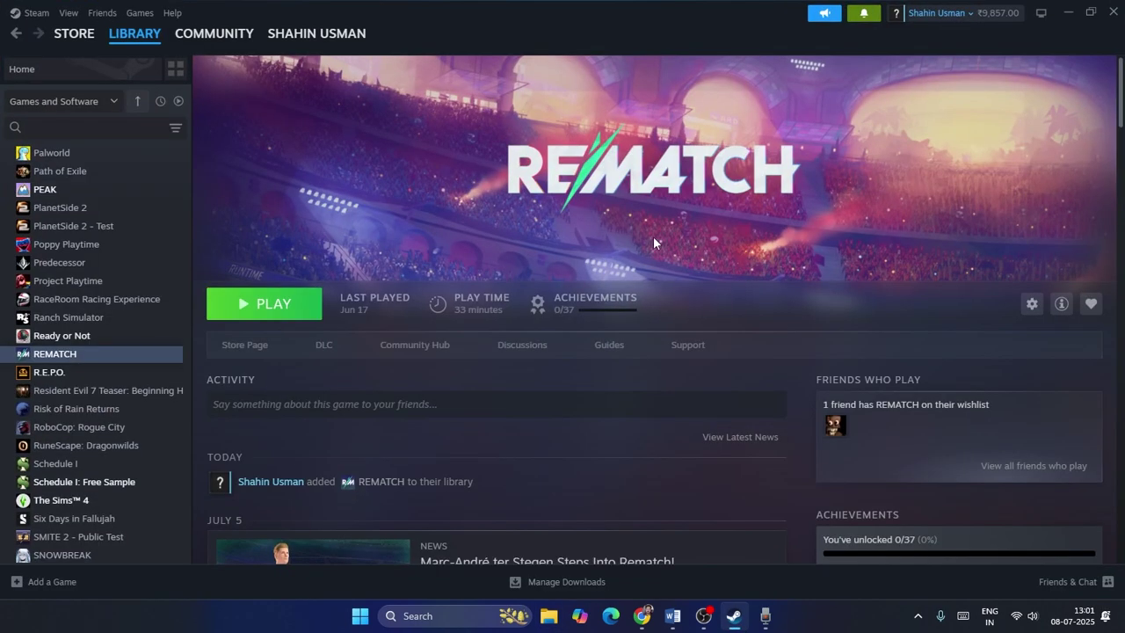